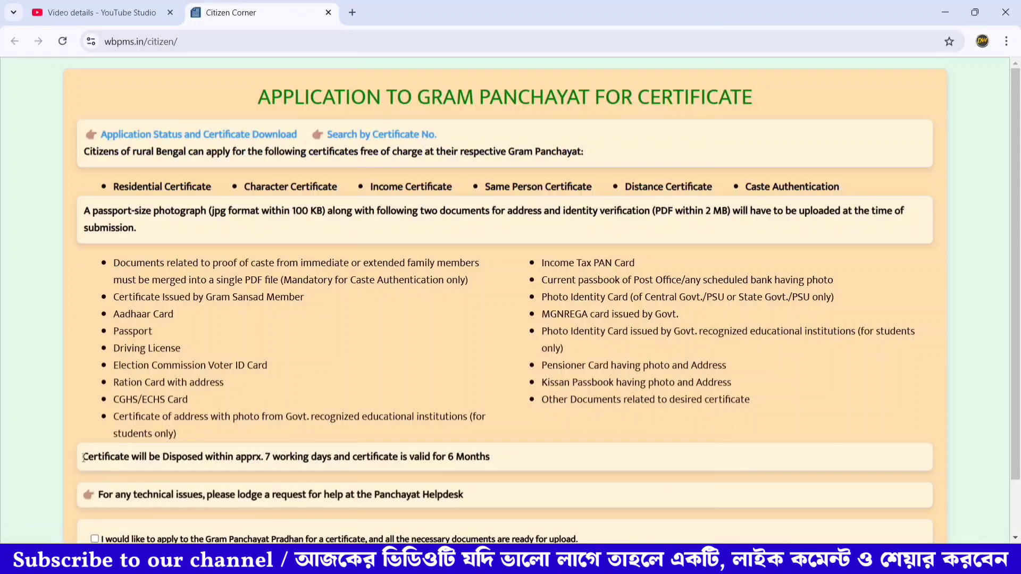
Dismiss the Java update notice and tick the declaration that all necessary documents are ready
left_click_drag(83, 457, 492, 466)
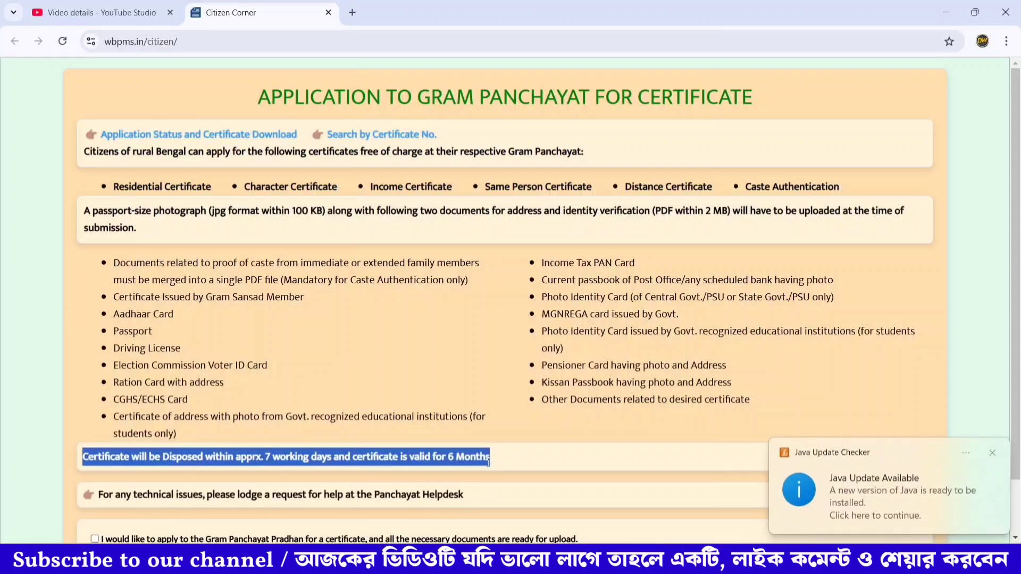
left_click(993, 454)
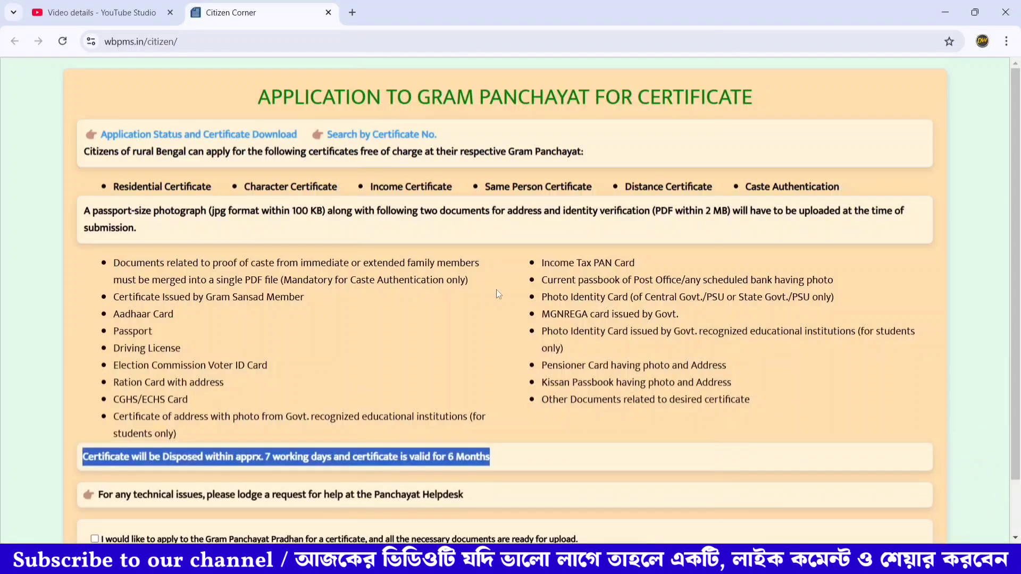
scroll(488, 336, "down", 3)
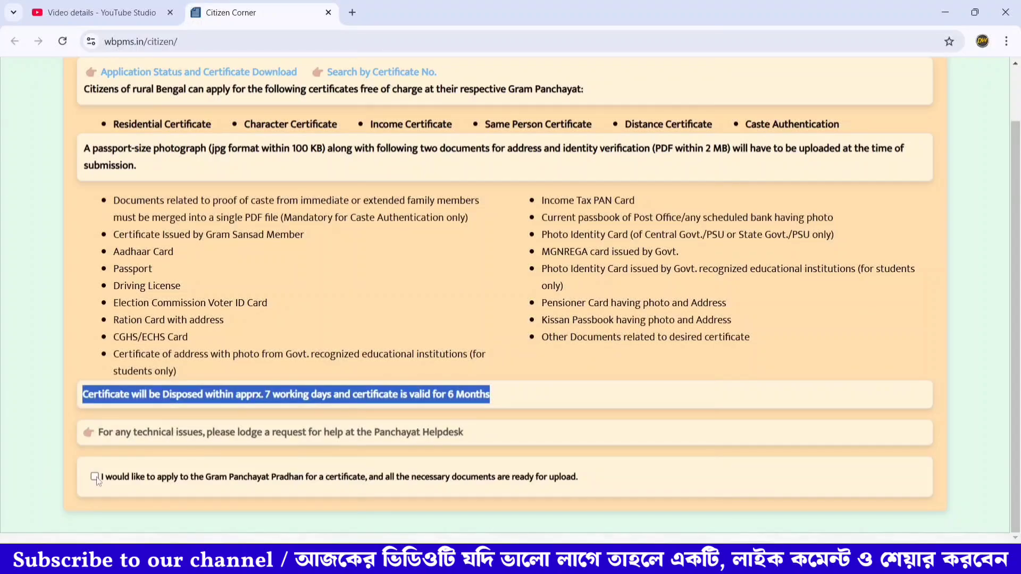
left_click(157, 474)
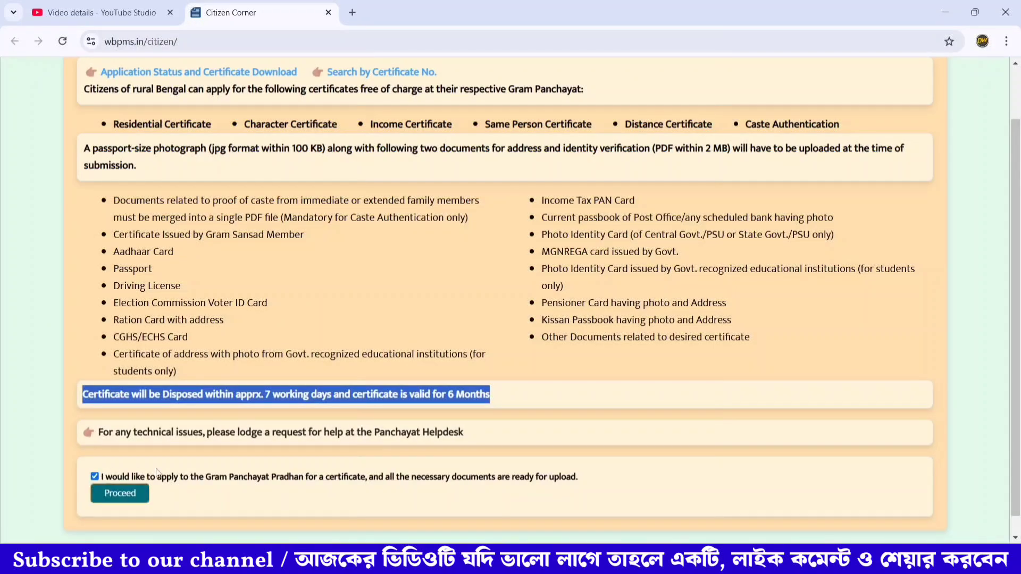
Sign up with the mobile number, generate the OTP, enter it and verify to reach the form
left_click(135, 492)
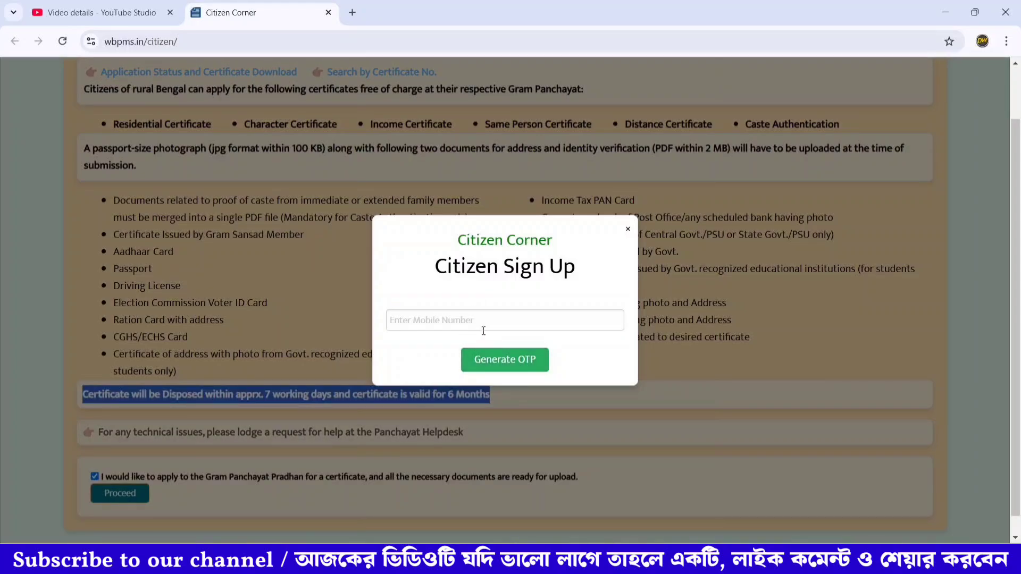
left_click(490, 360)
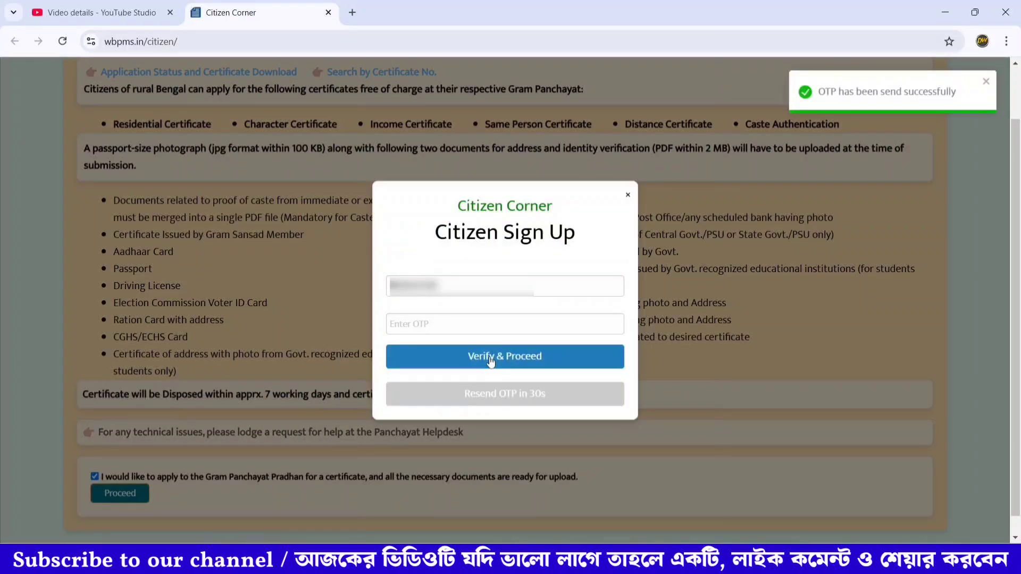
left_click(470, 329)
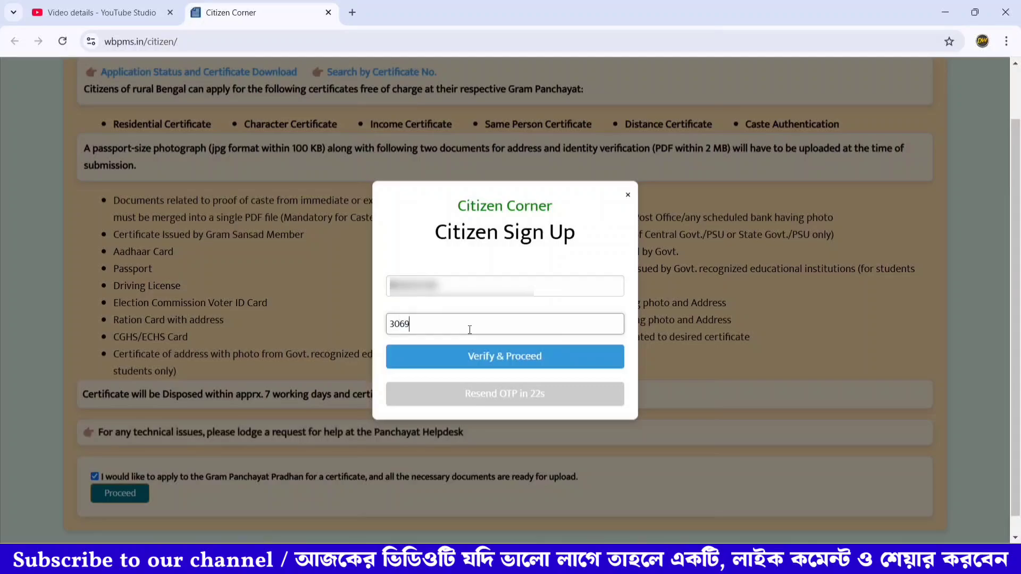
left_click(487, 356)
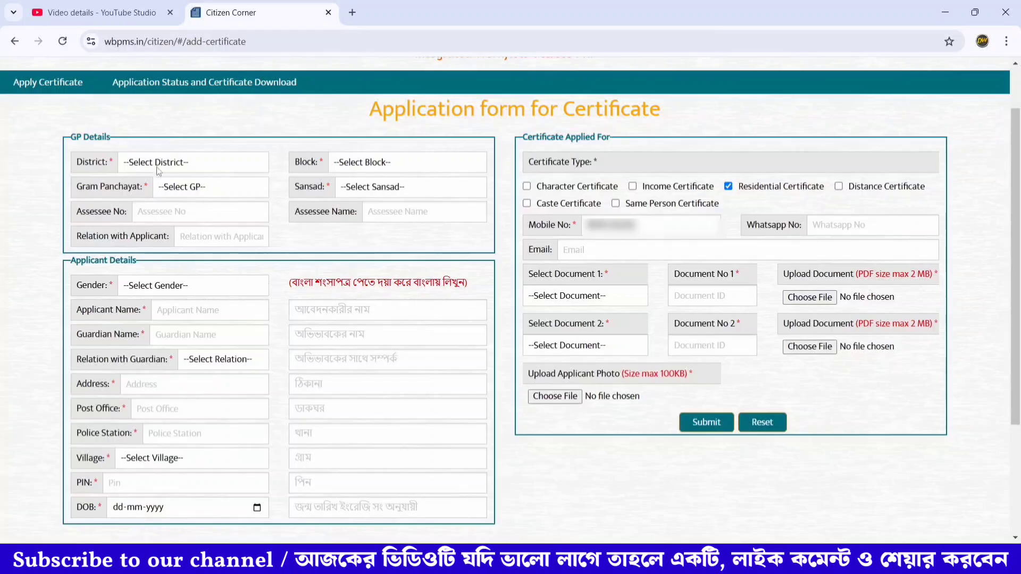
Choose District BANKURA, Block VISHNUPUR, Gram Panchayat DWARIKA-GOSSAINPUR and Sansad VI
left_click(179, 163)
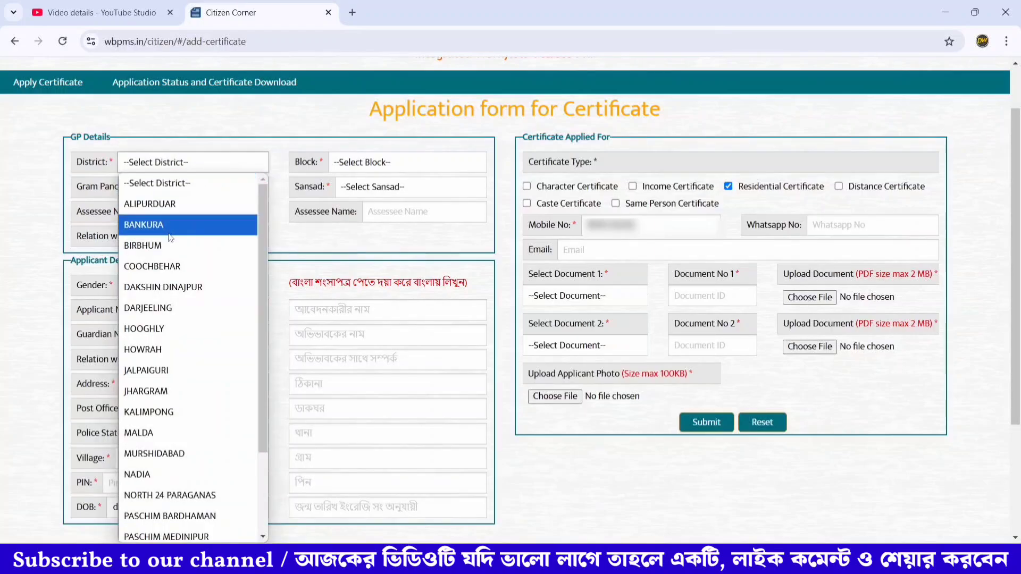
left_click(169, 223)
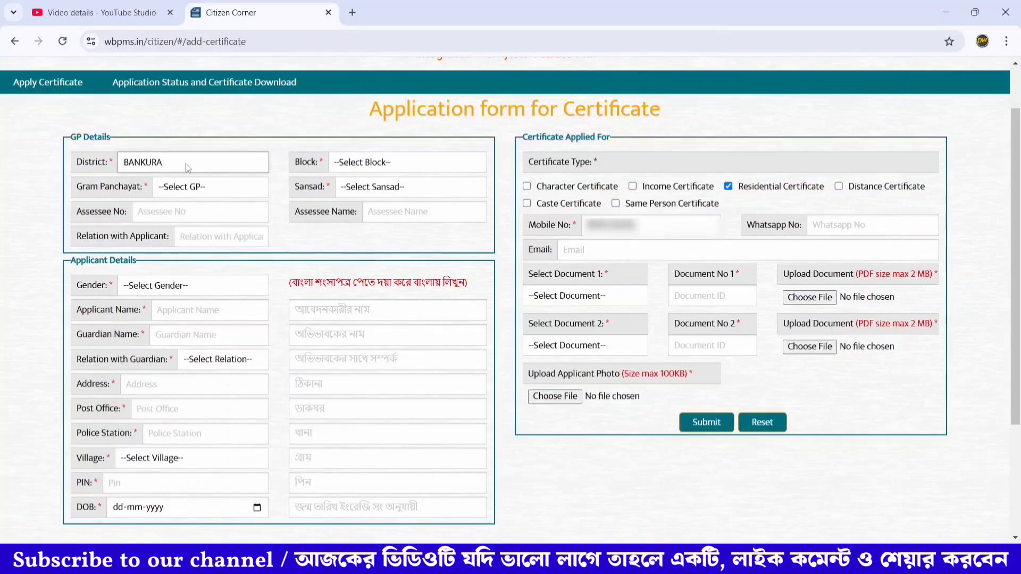
left_click(369, 169)
scroll(376, 529, "down", 3)
left_click(376, 532)
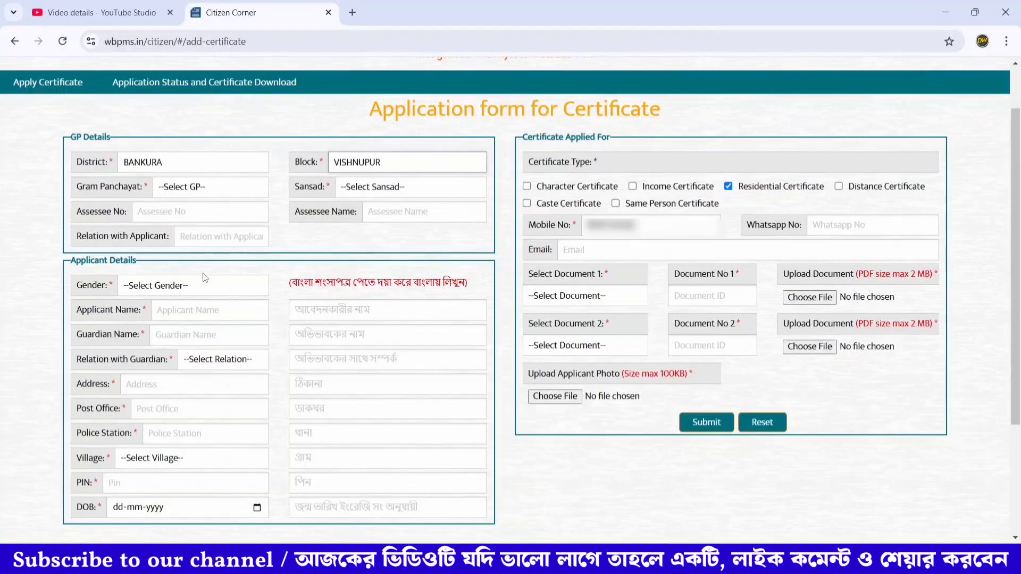
left_click(202, 186)
left_click(224, 311)
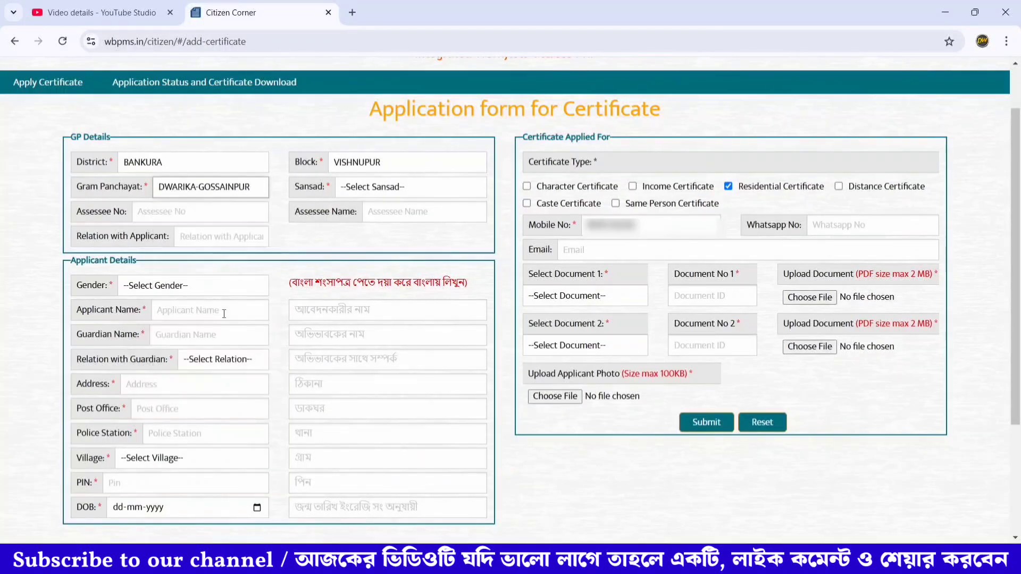
left_click(364, 186)
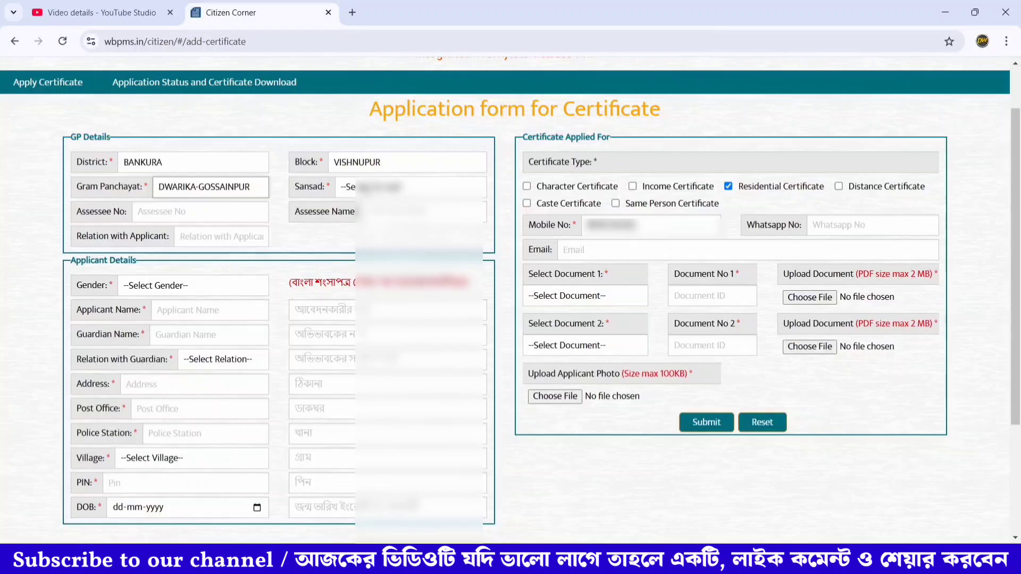
left_click(366, 187)
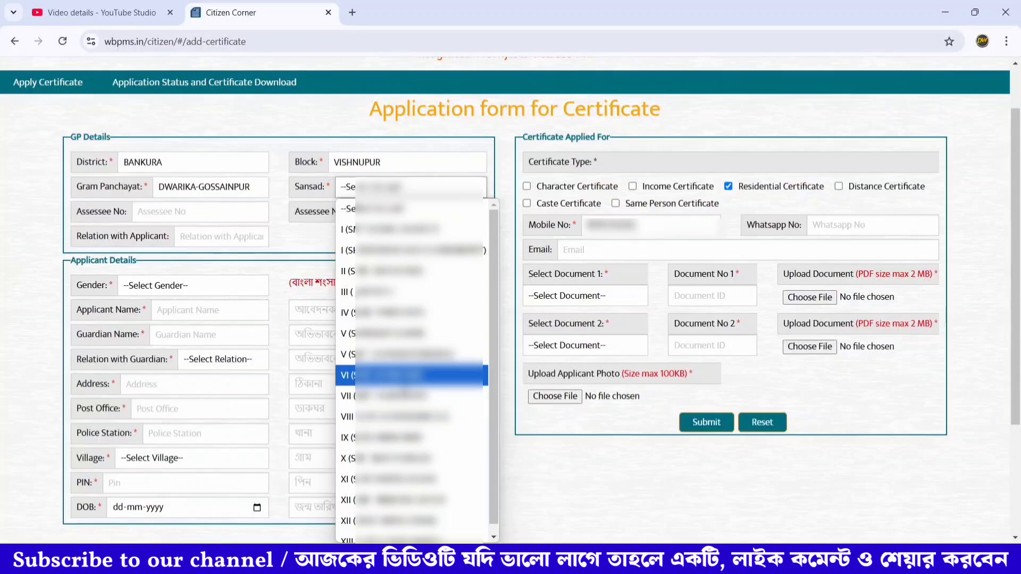
left_click(372, 375)
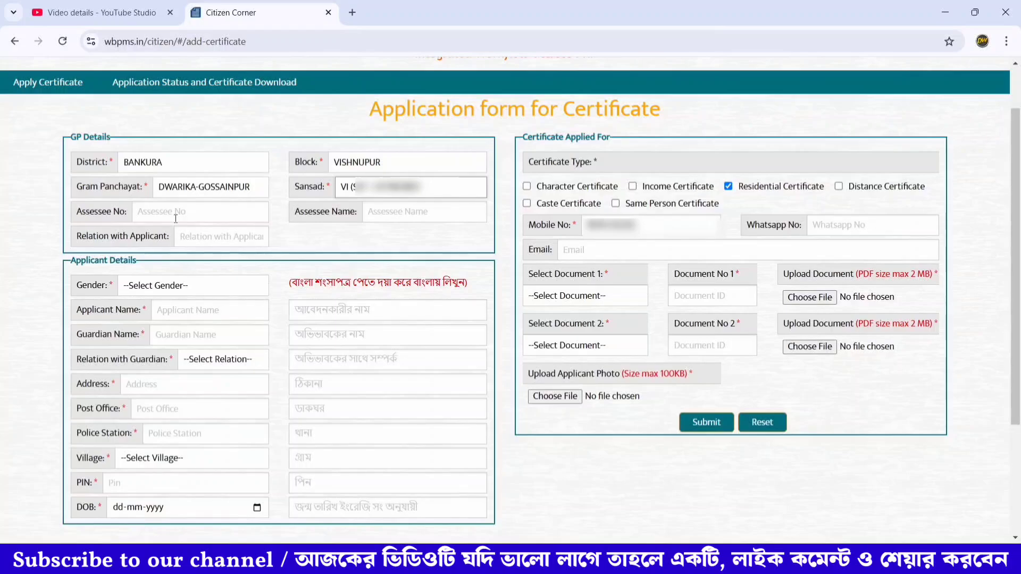
left_click(176, 214)
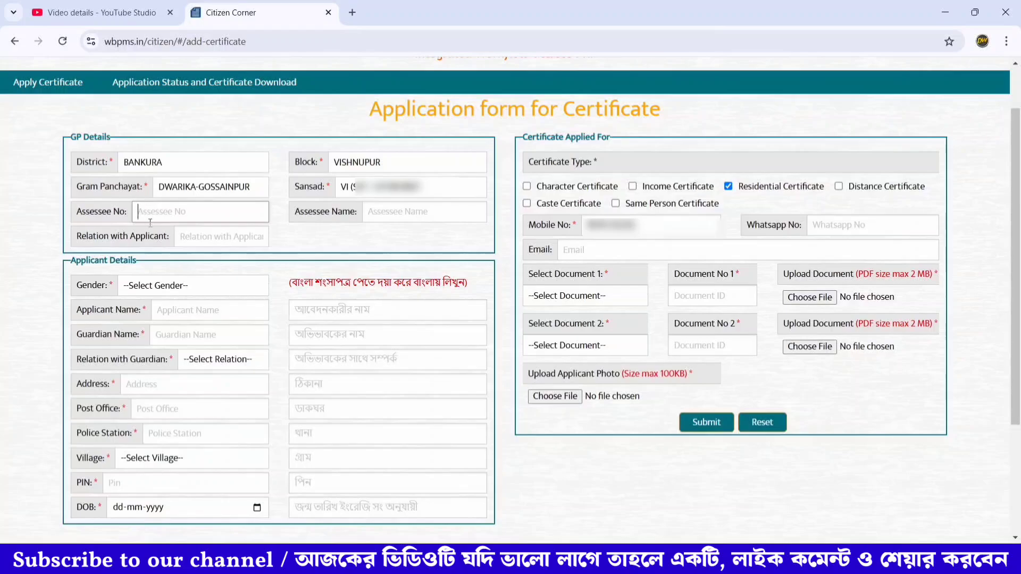
left_click(186, 241)
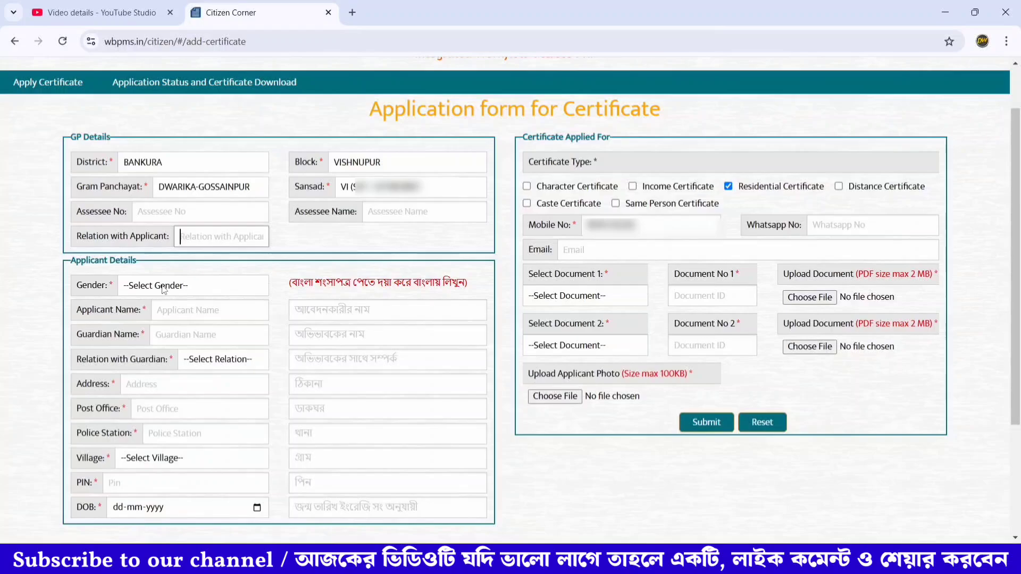
left_click(166, 293)
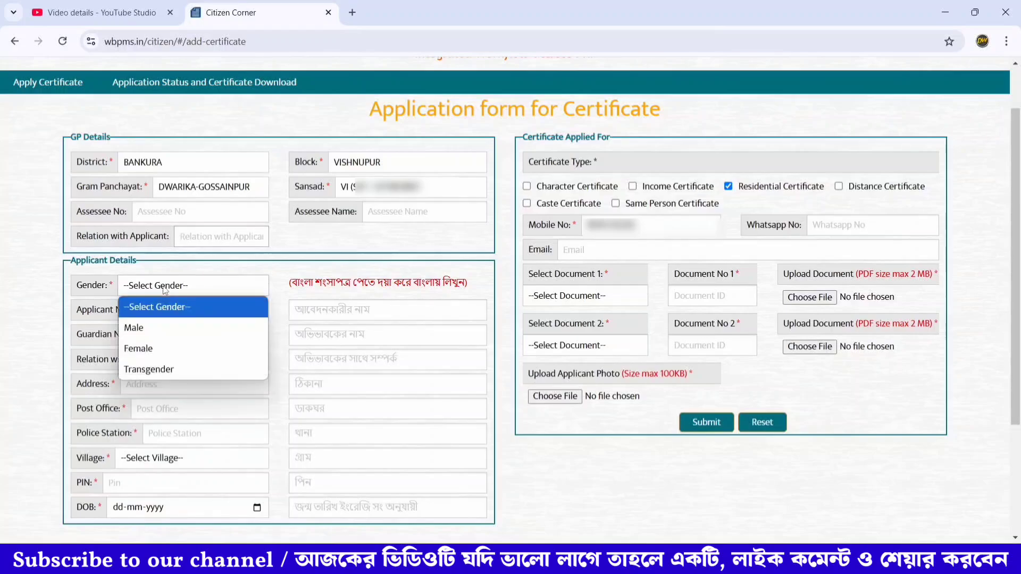
left_click(153, 327)
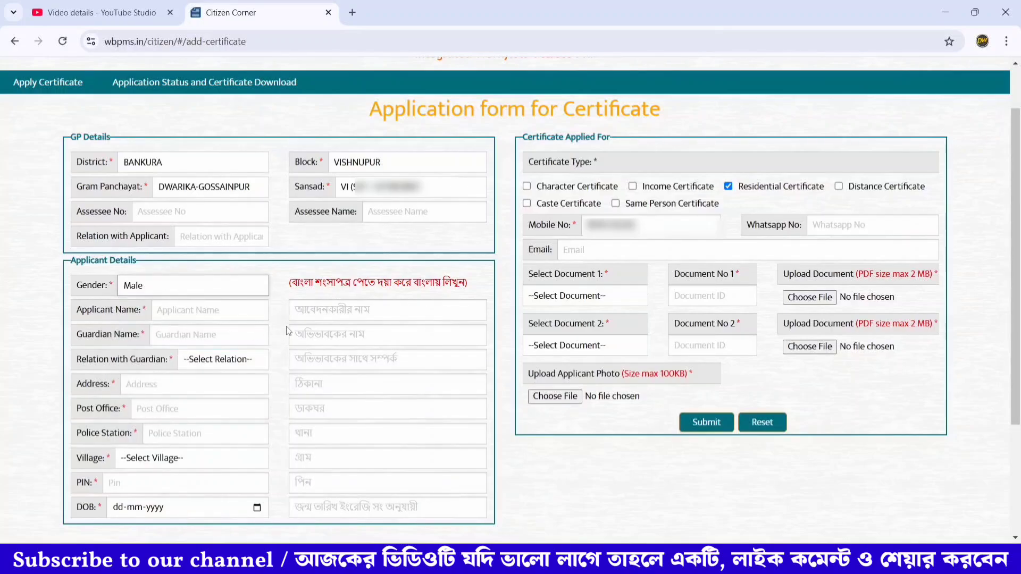
left_click(193, 310)
left_click(196, 335)
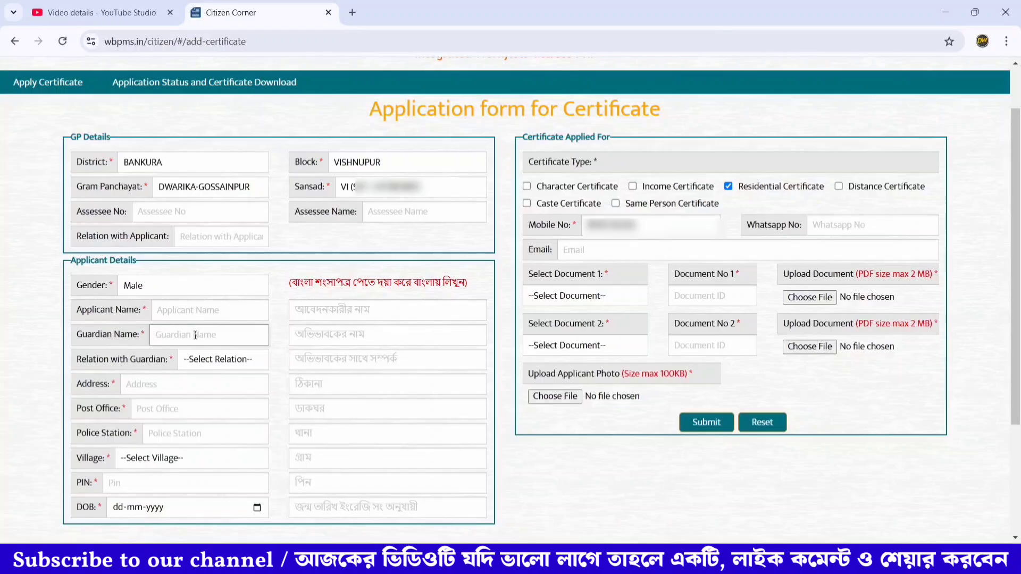
left_click(207, 365)
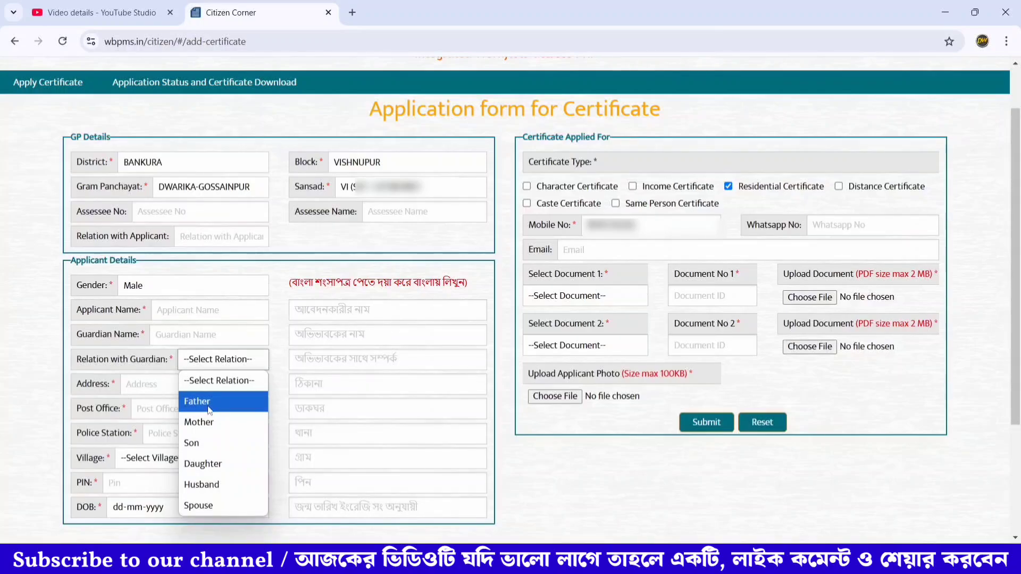
left_click(209, 409)
left_click(212, 365)
left_click(212, 365)
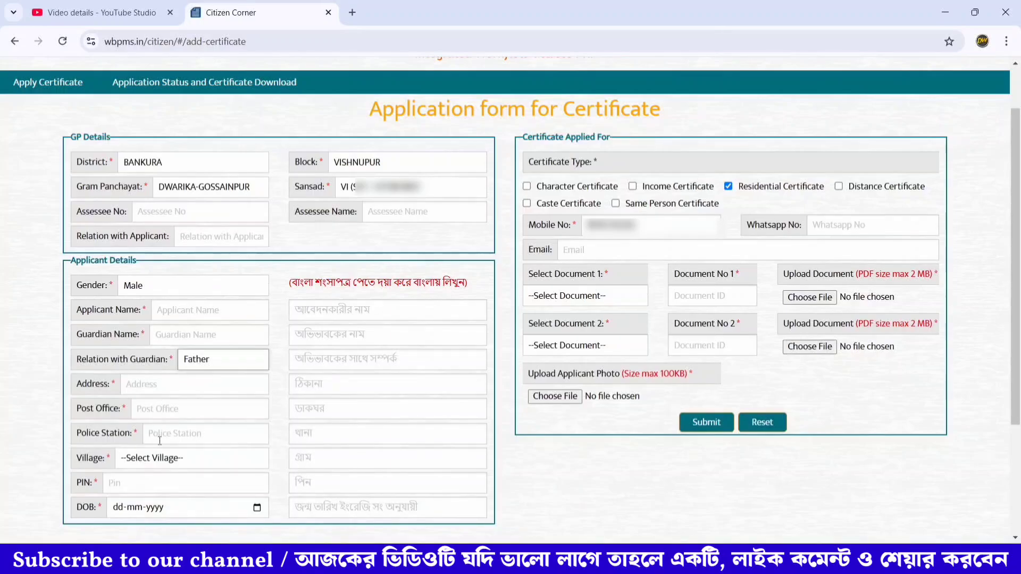
left_click(158, 458)
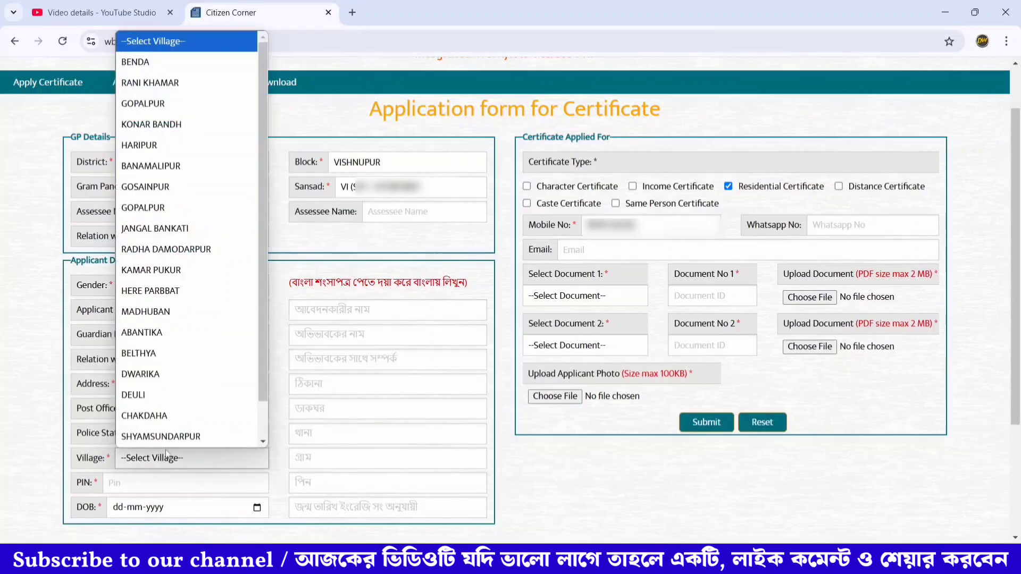
scroll(155, 208, "down", 1)
scroll(160, 436, "down", 1)
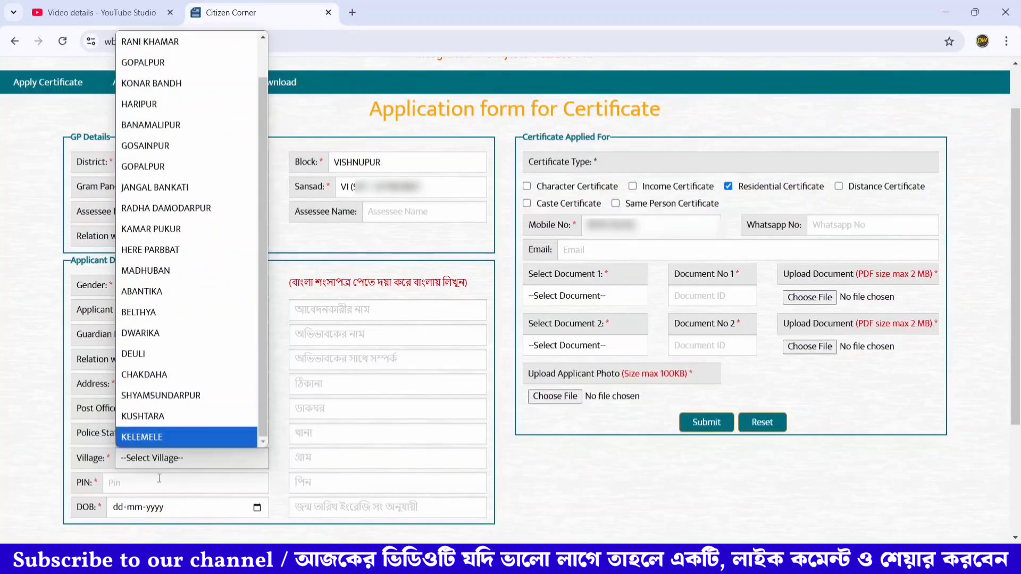
left_click(160, 487)
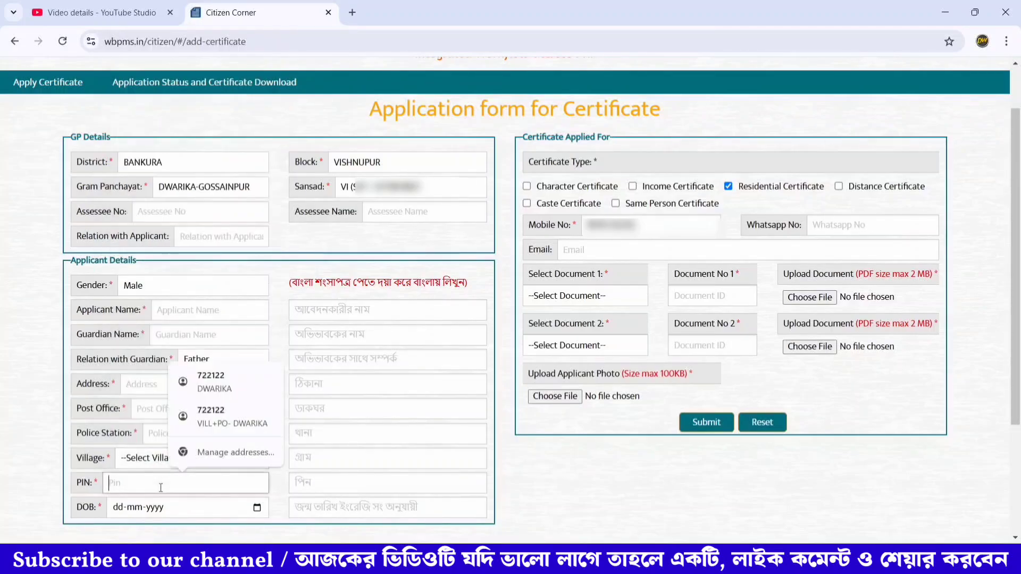
left_click(53, 449)
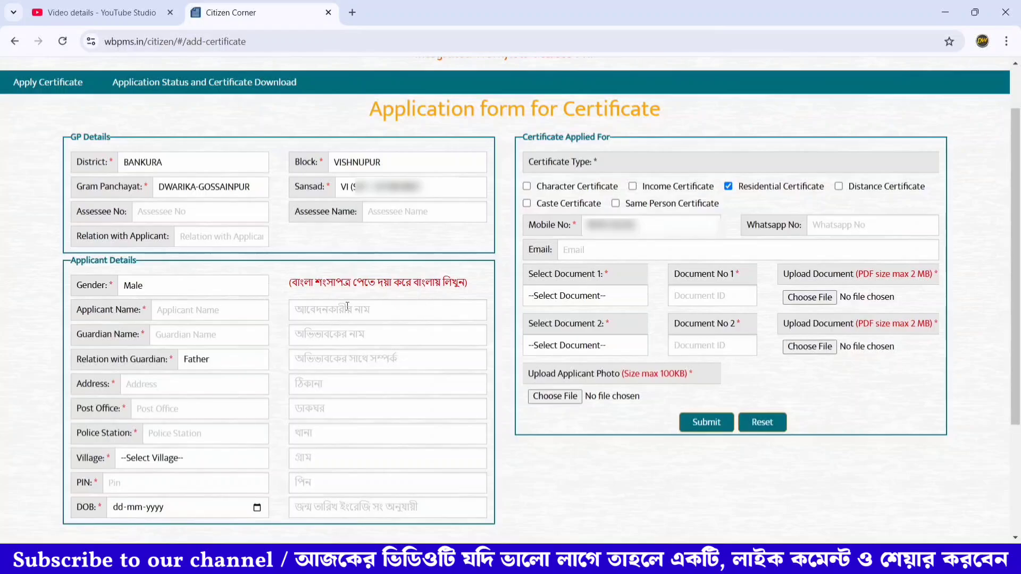
left_click_drag(292, 282, 476, 296)
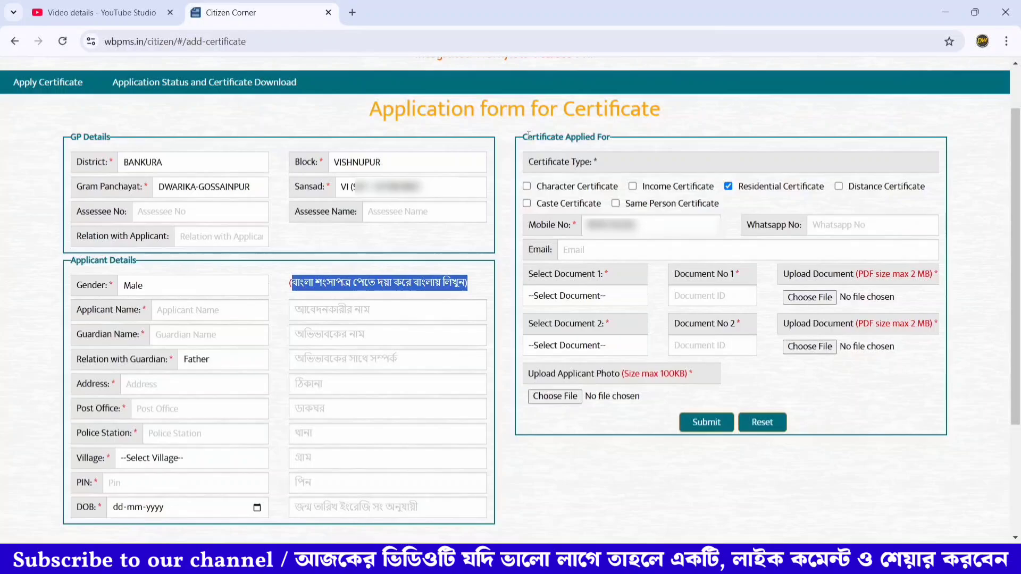
left_click_drag(526, 136, 534, 138)
left_click_drag(596, 142, 607, 139)
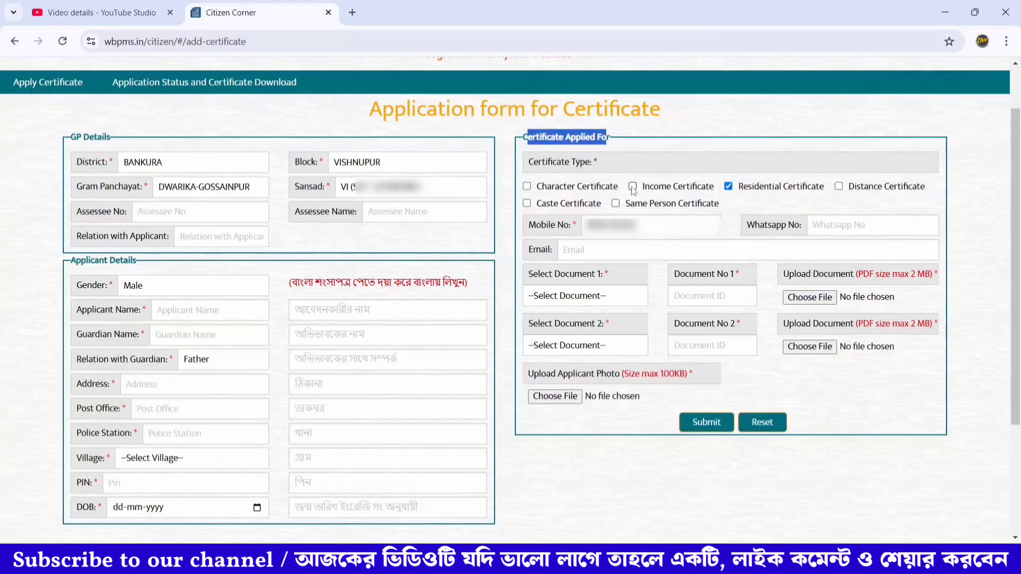
left_click(633, 186)
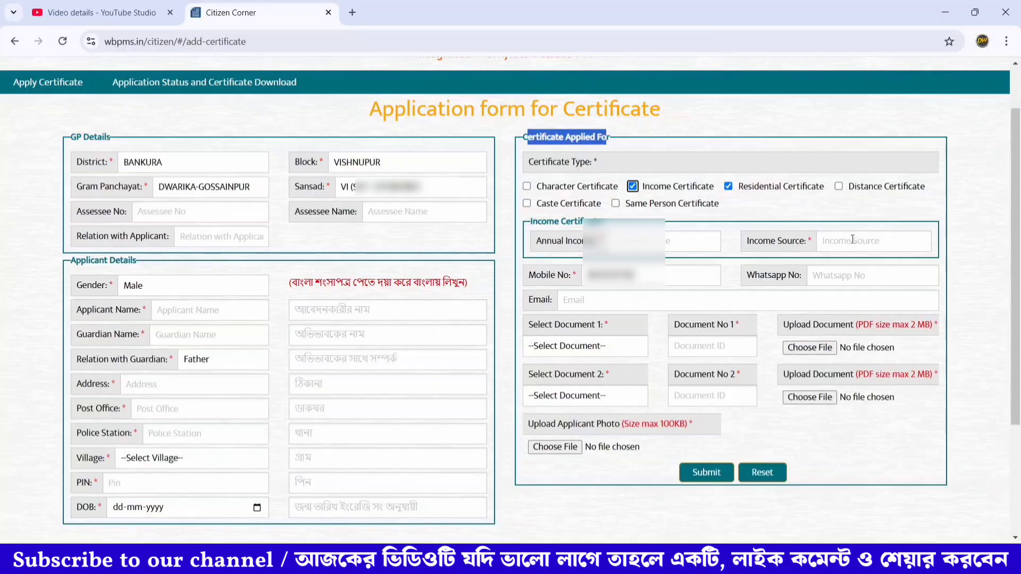
left_click(633, 187)
left_click(526, 203)
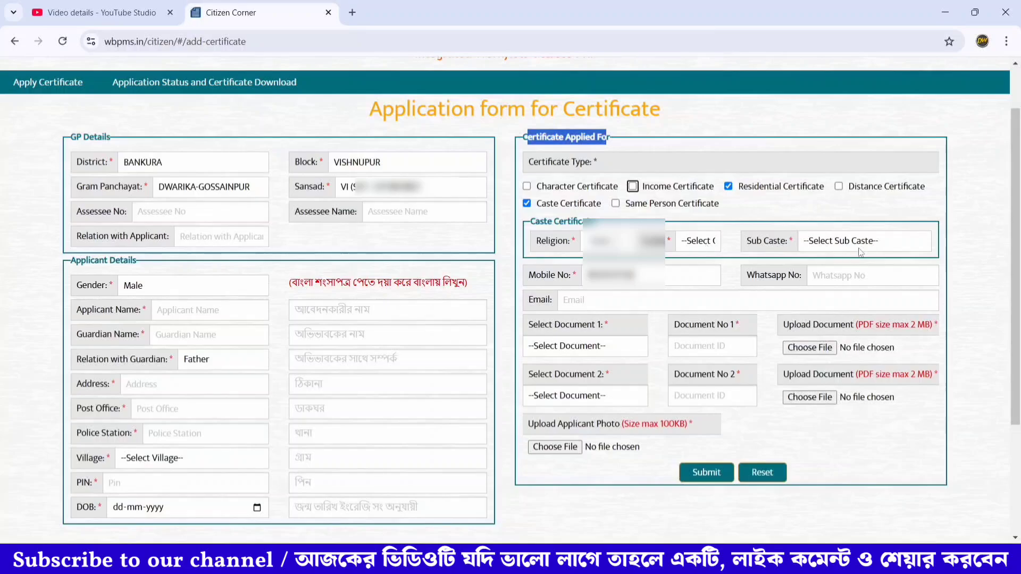
left_click(838, 187)
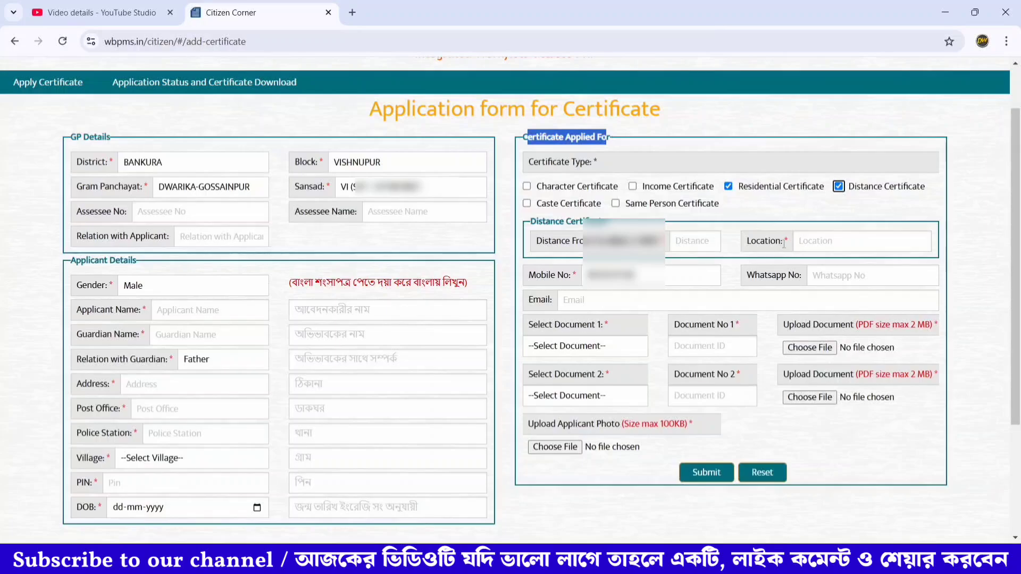
left_click(615, 203)
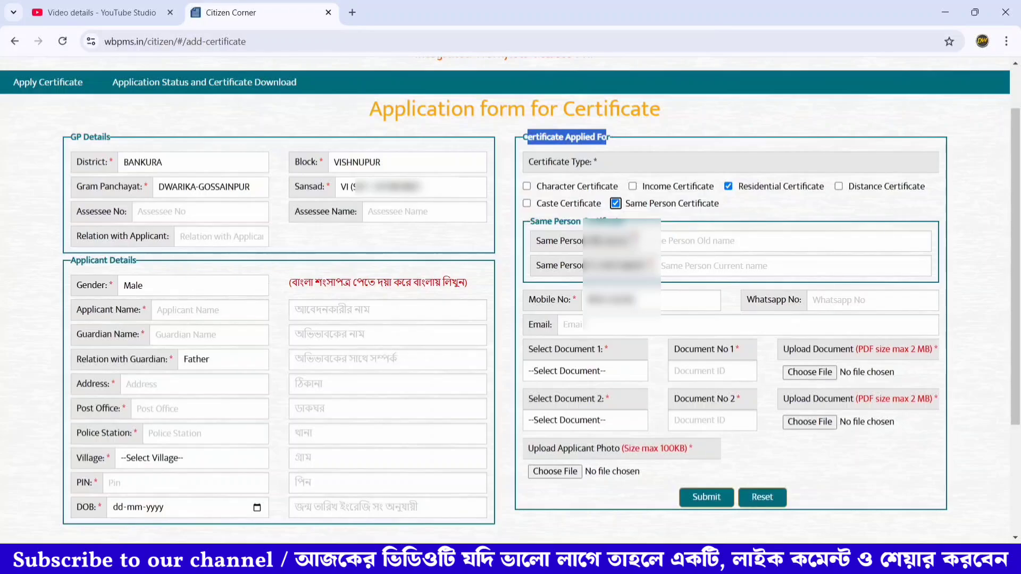
key("space")
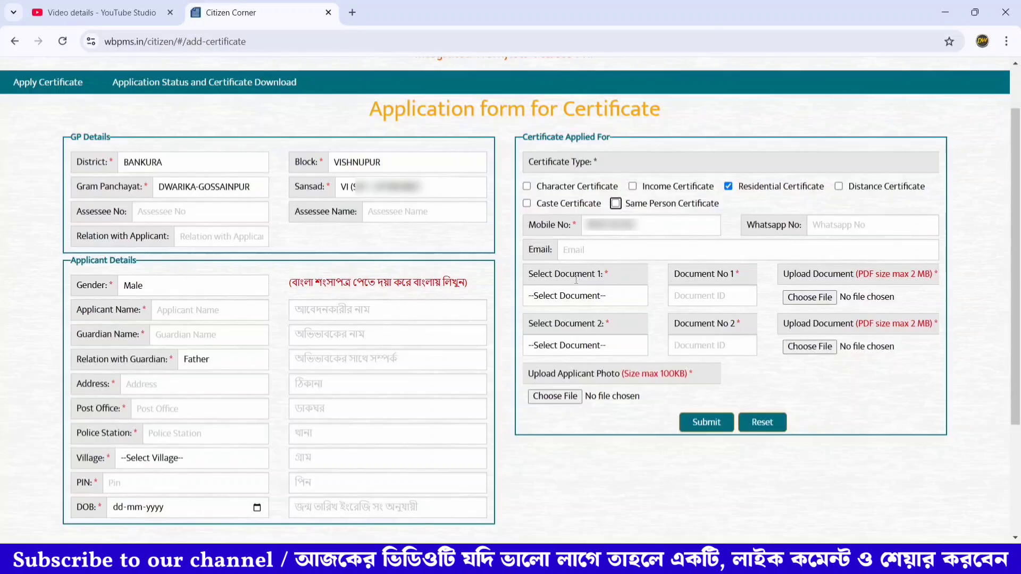
Choose Aadhaar Card in the Select Document 1 dropdown
left_click(594, 303)
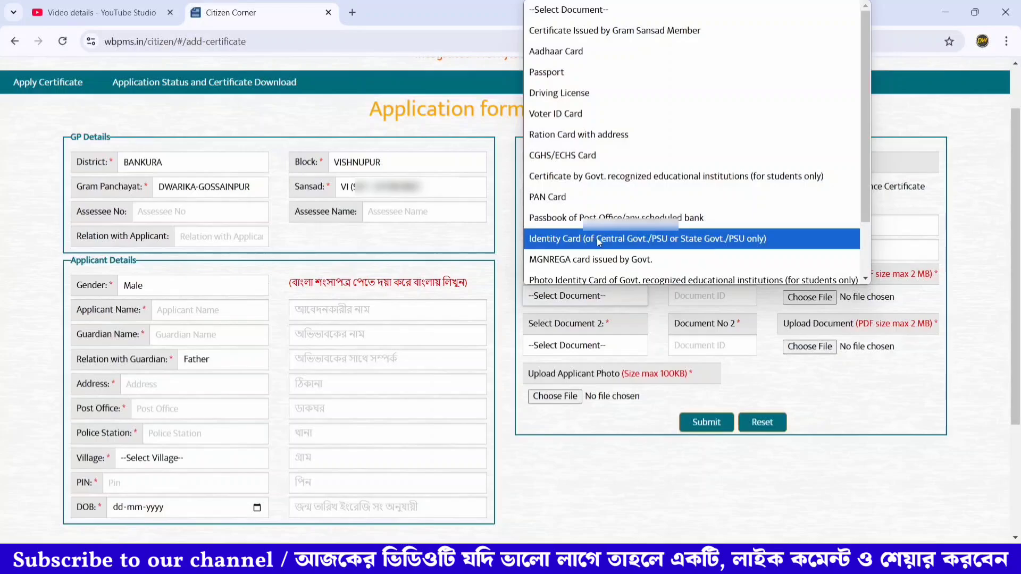
scroll(601, 255, "down", 2)
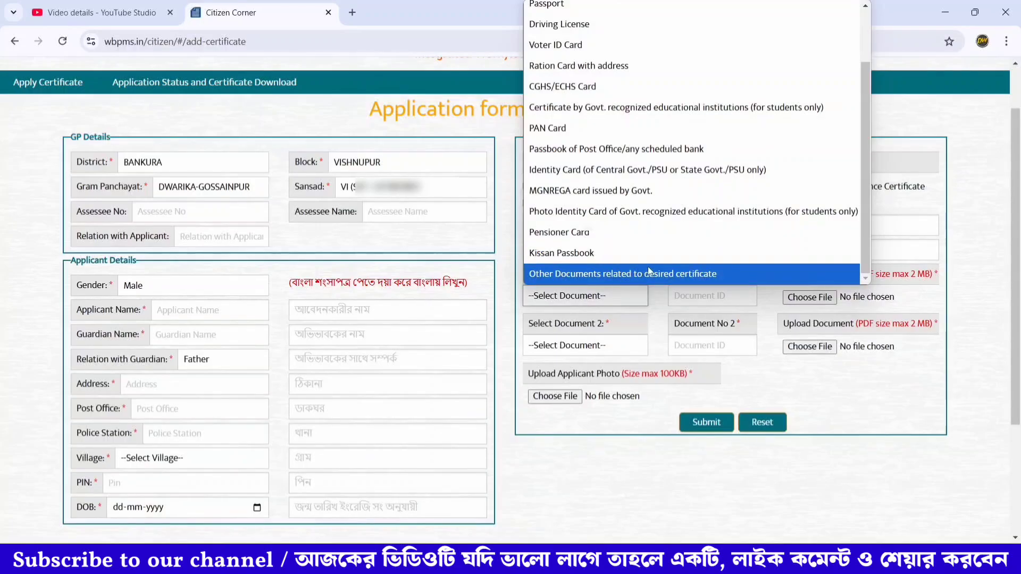
scroll(678, 233, "up", 2)
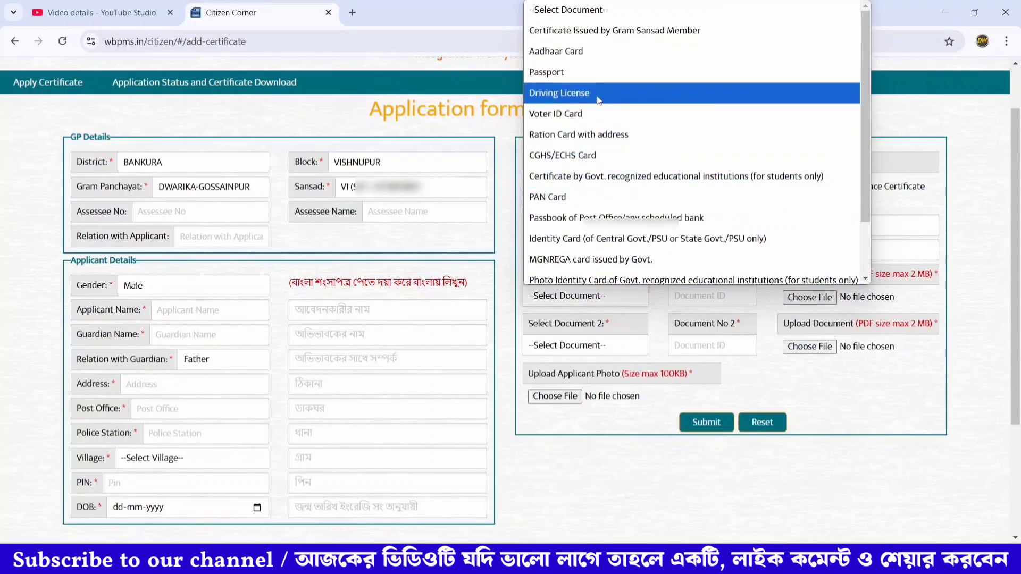
left_click(582, 49)
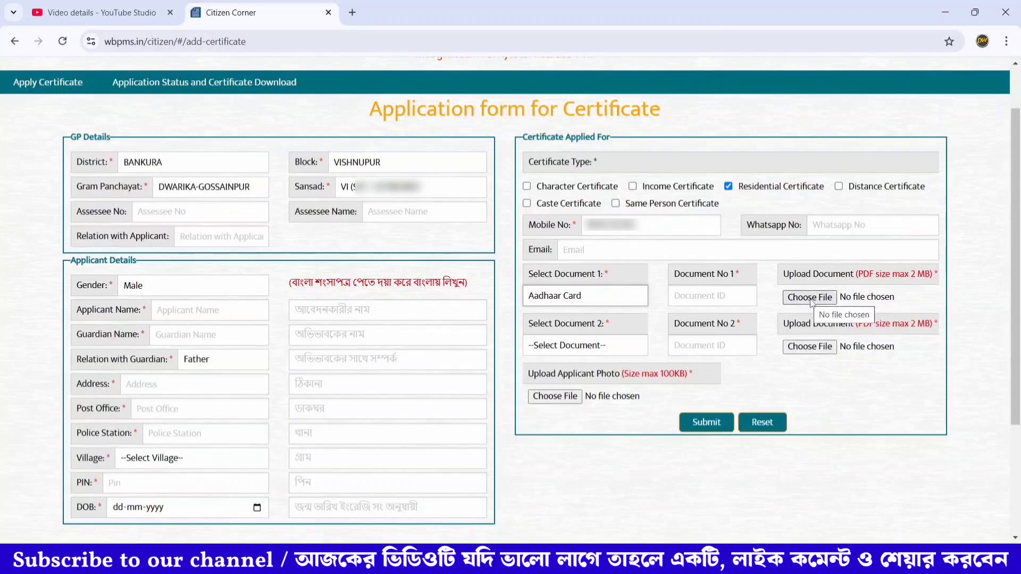
Choose PAN Card in the Select Document 2 dropdown
left_click(604, 349)
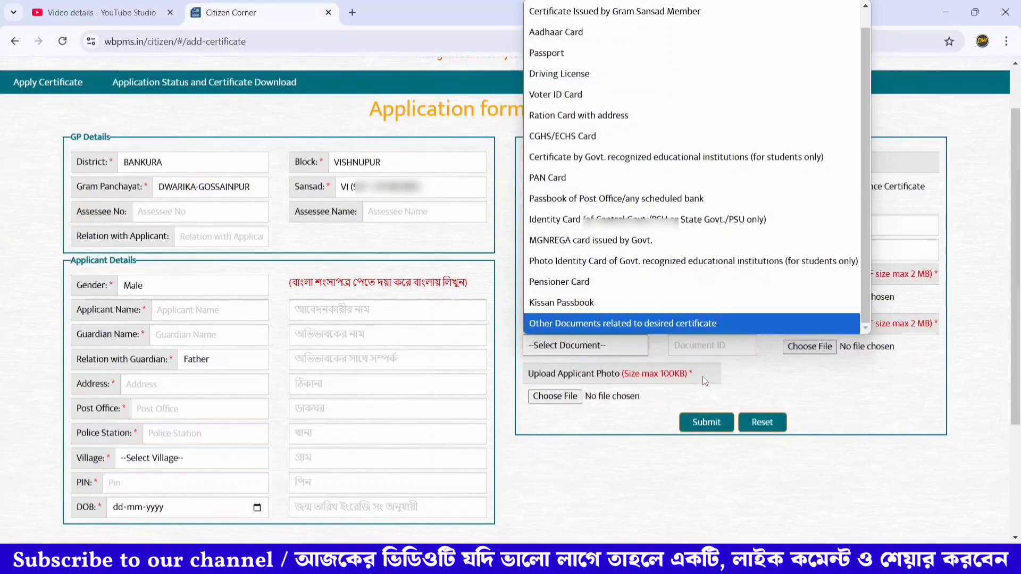
left_click(584, 178)
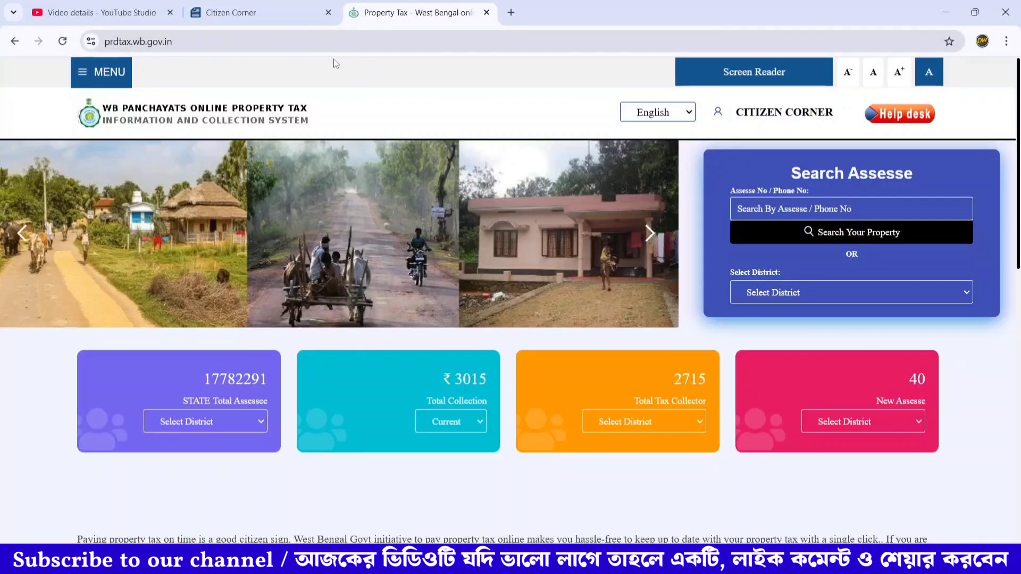
Search properties for District BANKURA, Block VISHNUPUR, Gram Panchayat DWARIKA-GOSSAINPUR
left_click(818, 291)
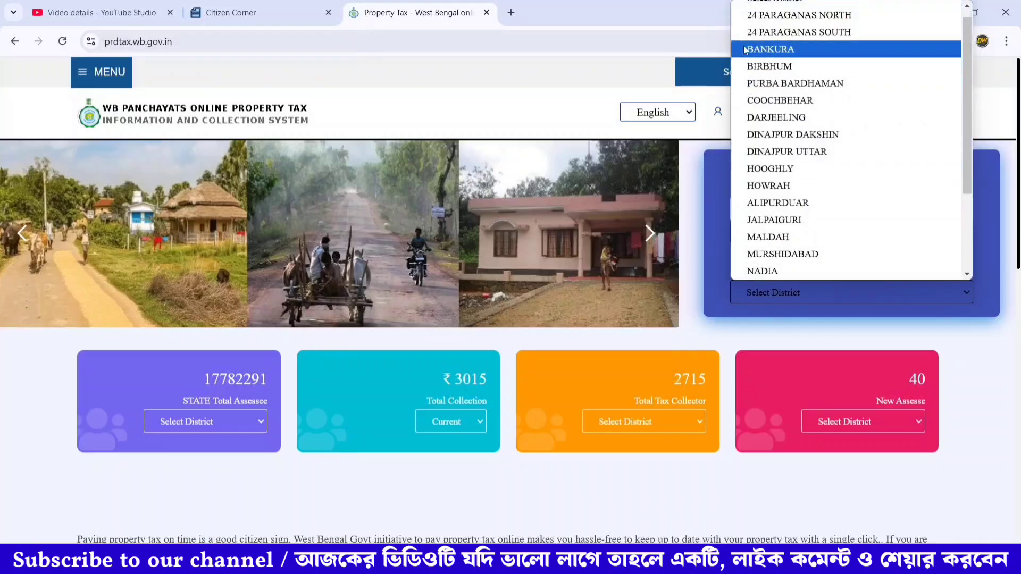
left_click(758, 50)
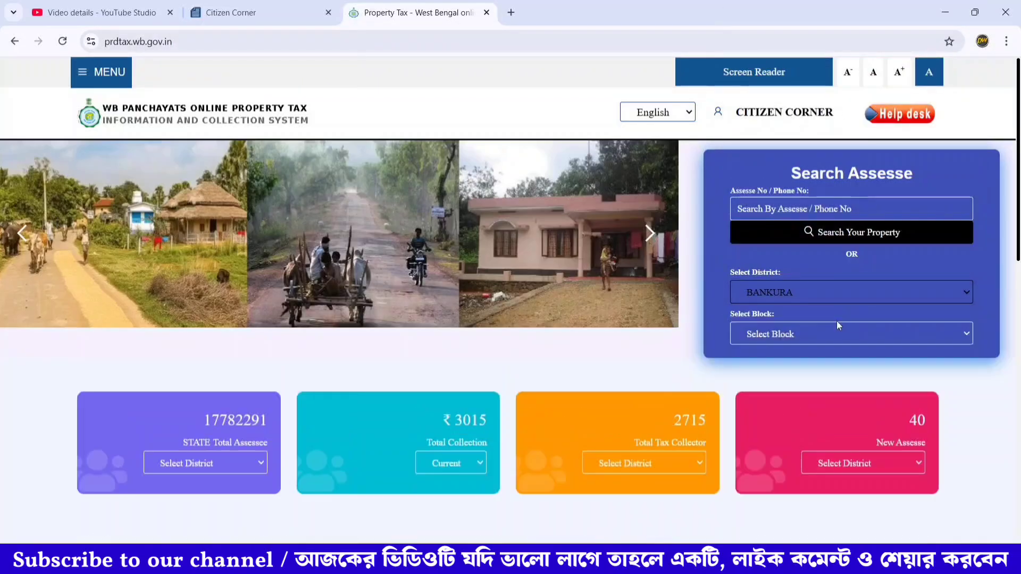
left_click(832, 335)
scroll(797, 298, "down", 1)
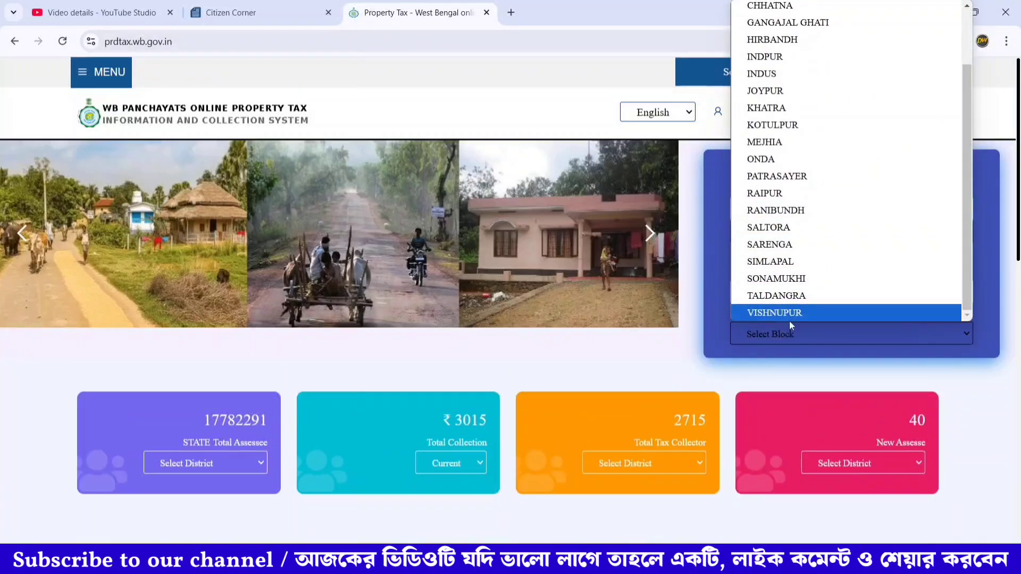
left_click(789, 312)
left_click(800, 374)
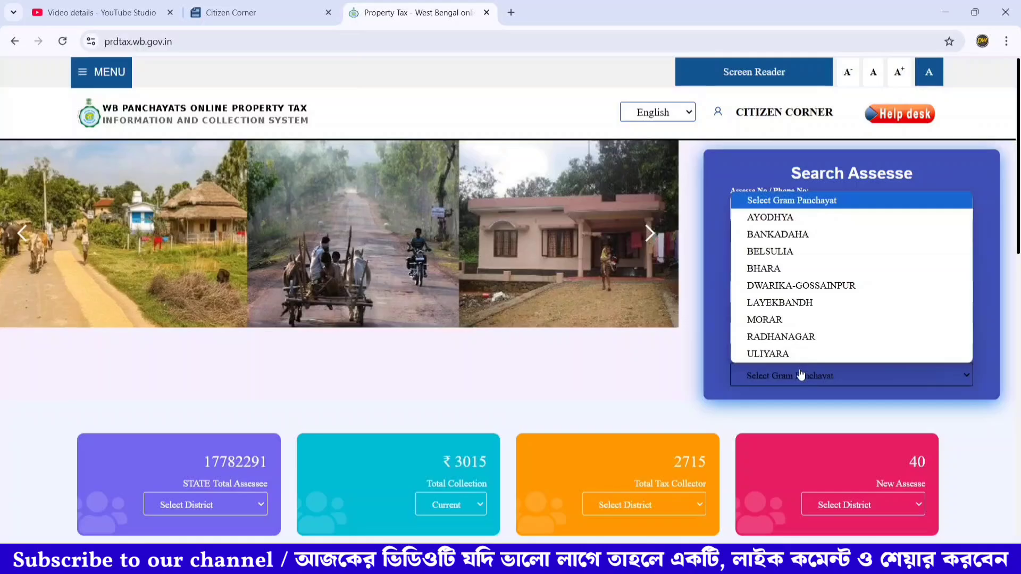
left_click(809, 287)
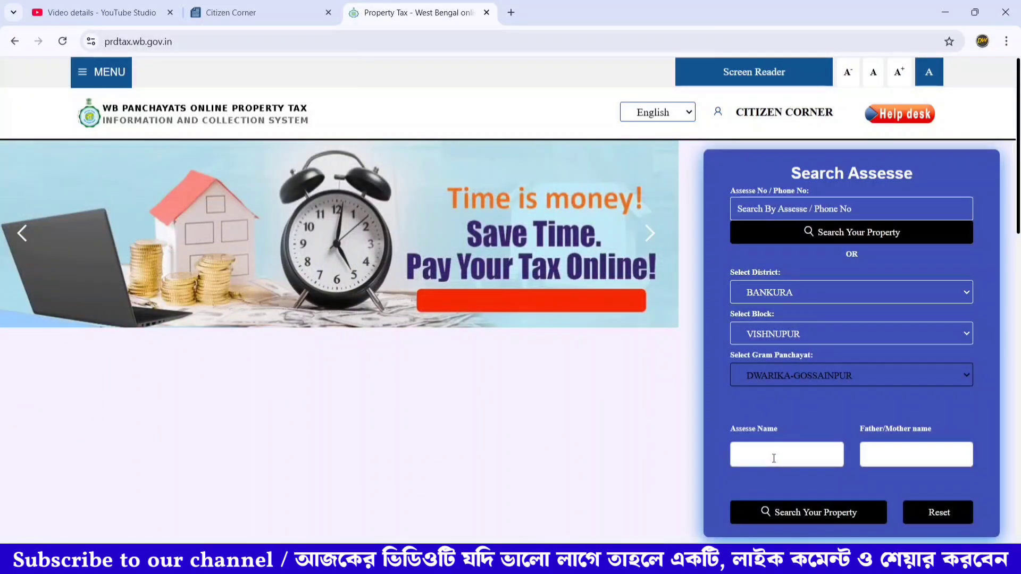
left_click(777, 520)
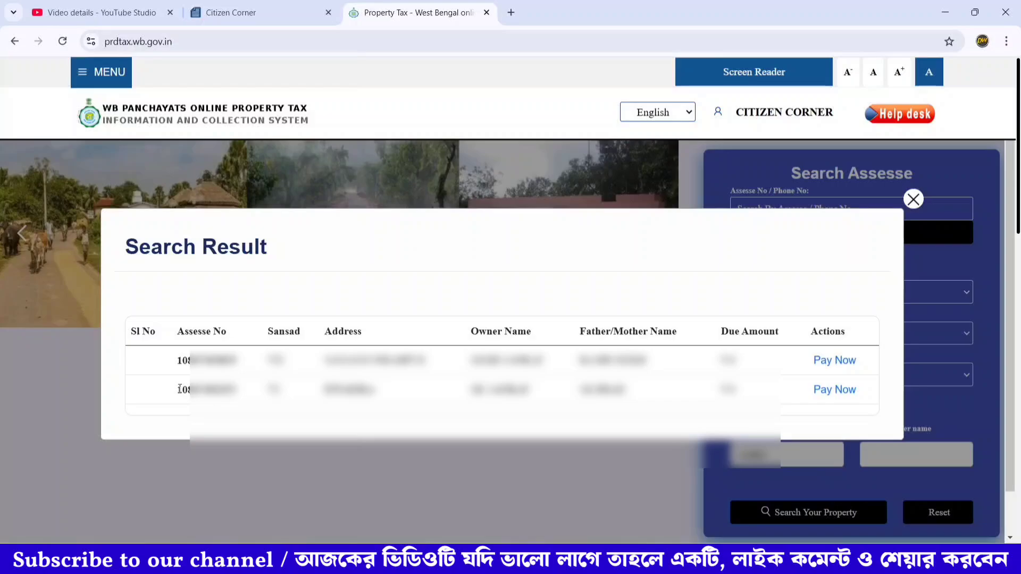
Select the second row's assessee number, then close the property tax tab
left_click_drag(179, 389, 235, 399)
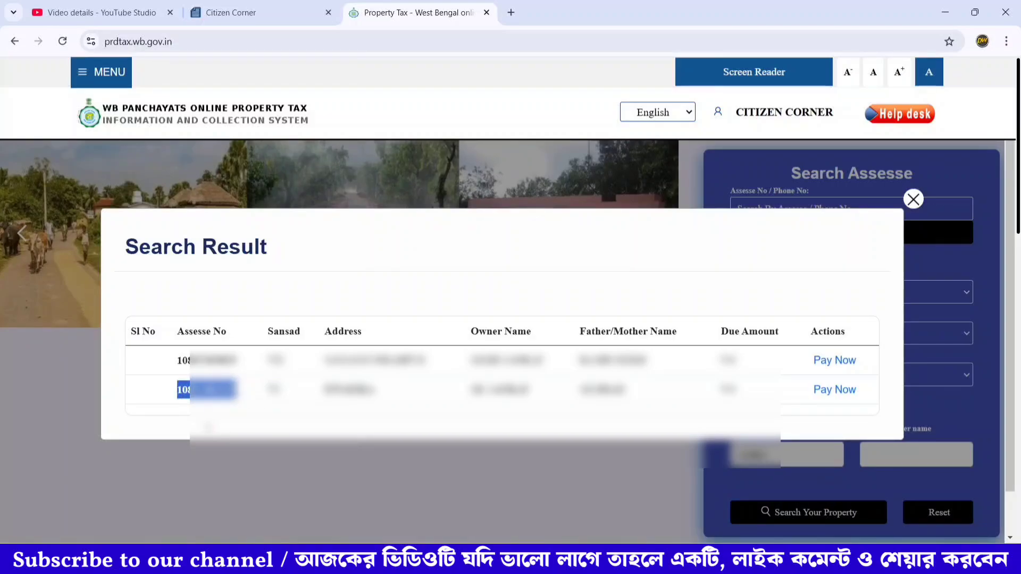
key("ctrl+w")
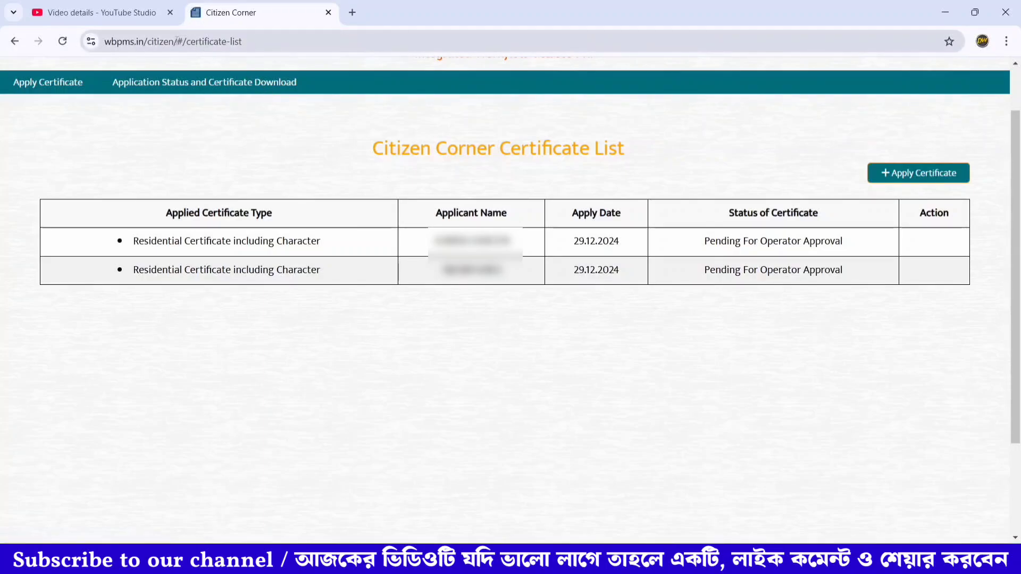
left_click_drag(180, 41, 250, 45)
key("BackSpace")
key("BackSpace")
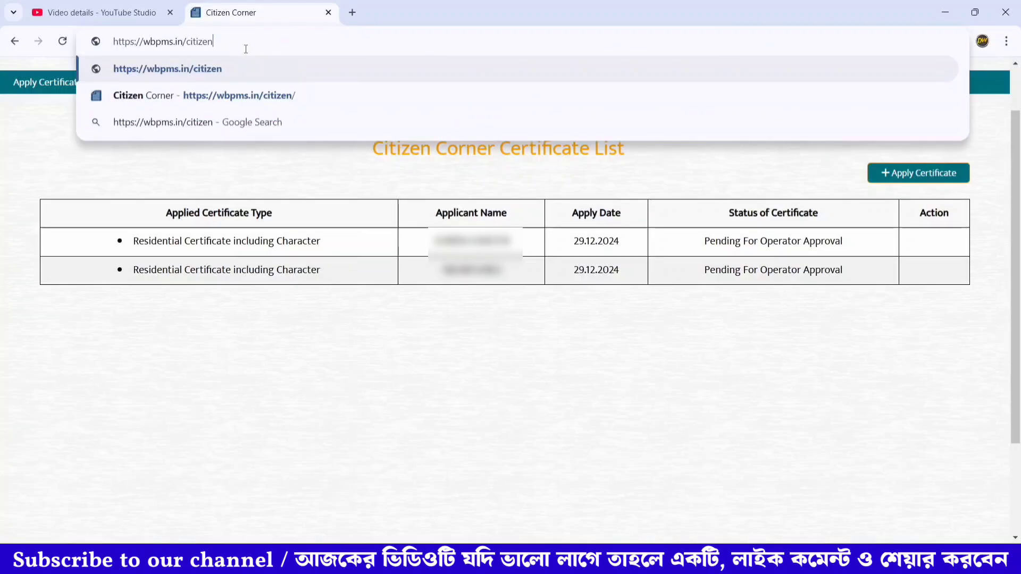
key("Return")
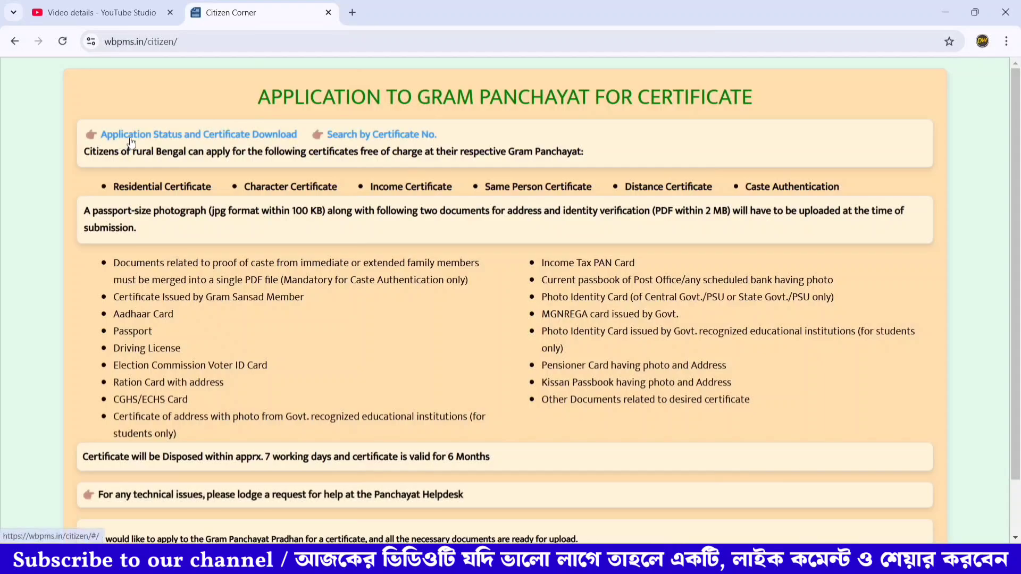
Check the pasted Application ID's status, then open the Search by Certificate No page
left_click(265, 139)
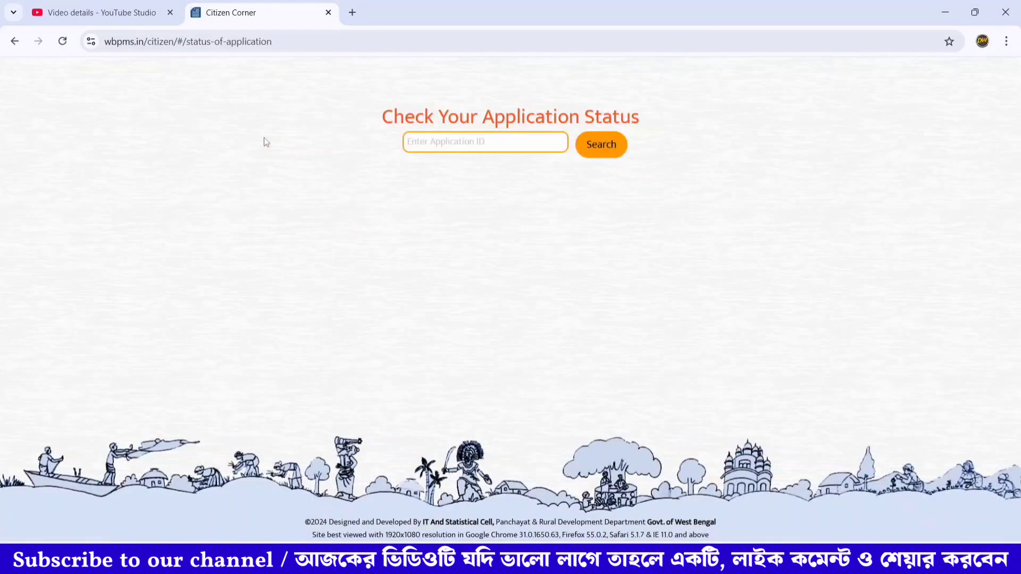
left_click(531, 145)
key("ctrl+v")
left_click(601, 144)
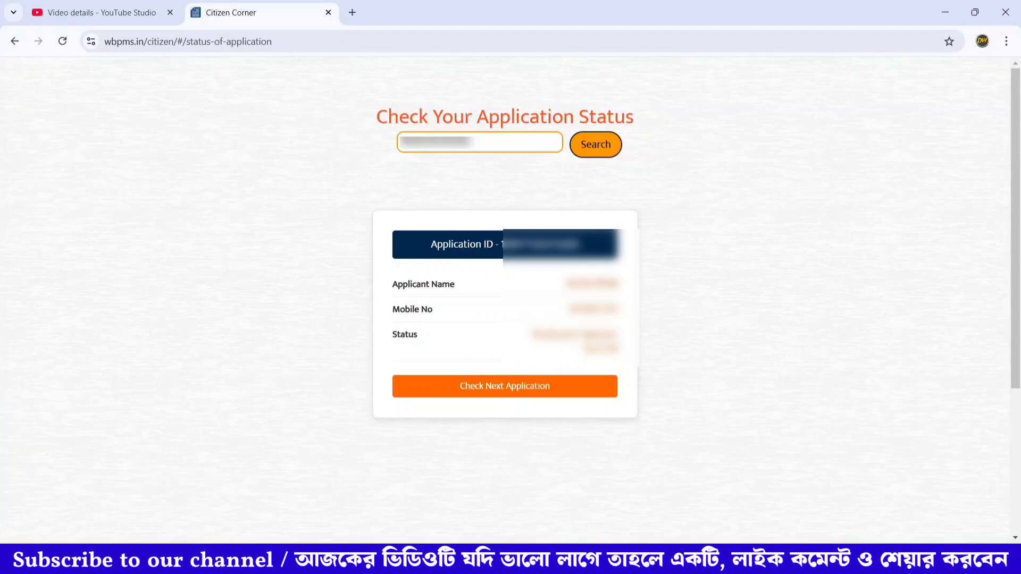
left_click(499, 391)
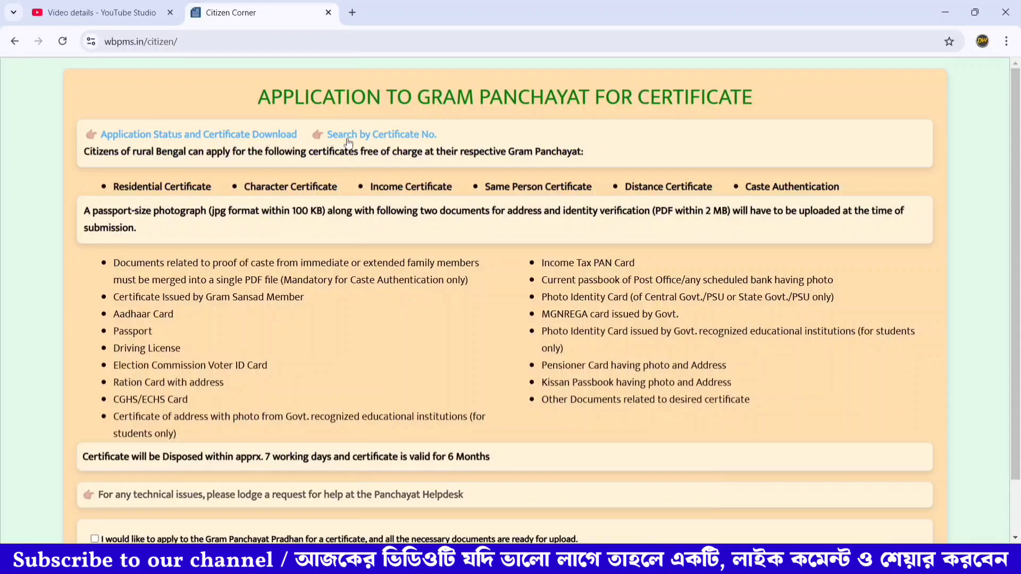
left_click(392, 136)
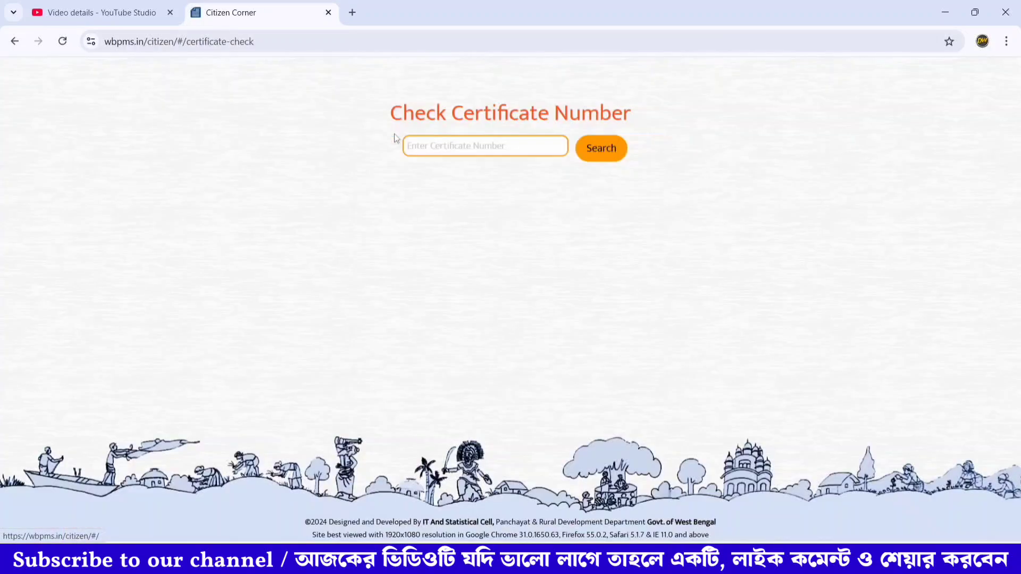